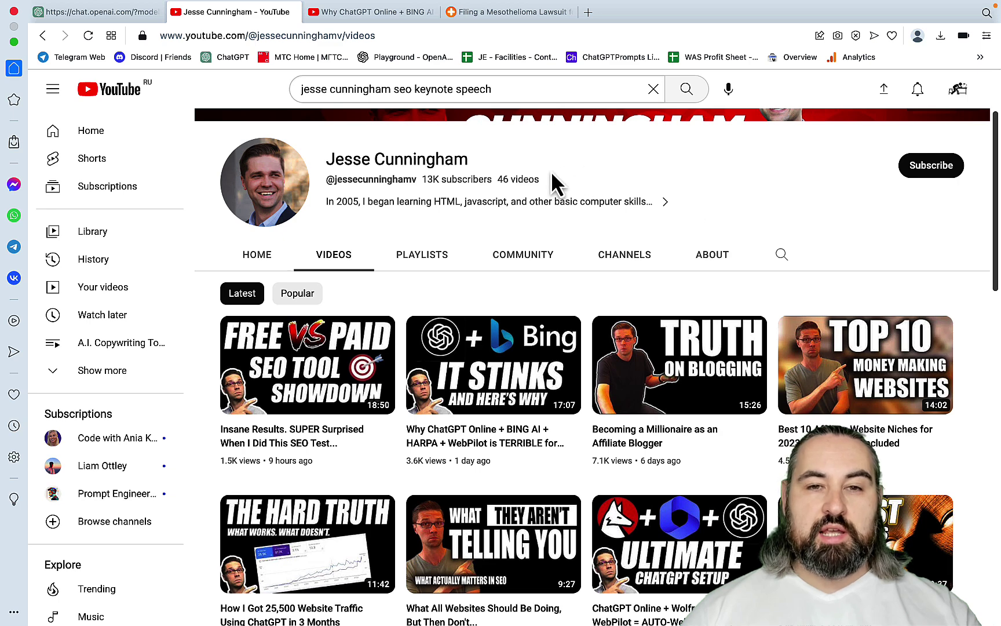
# Scroll through the SEO expert's YouTube channel list of latest uploads
pyautogui.scroll(3, 580, 202)
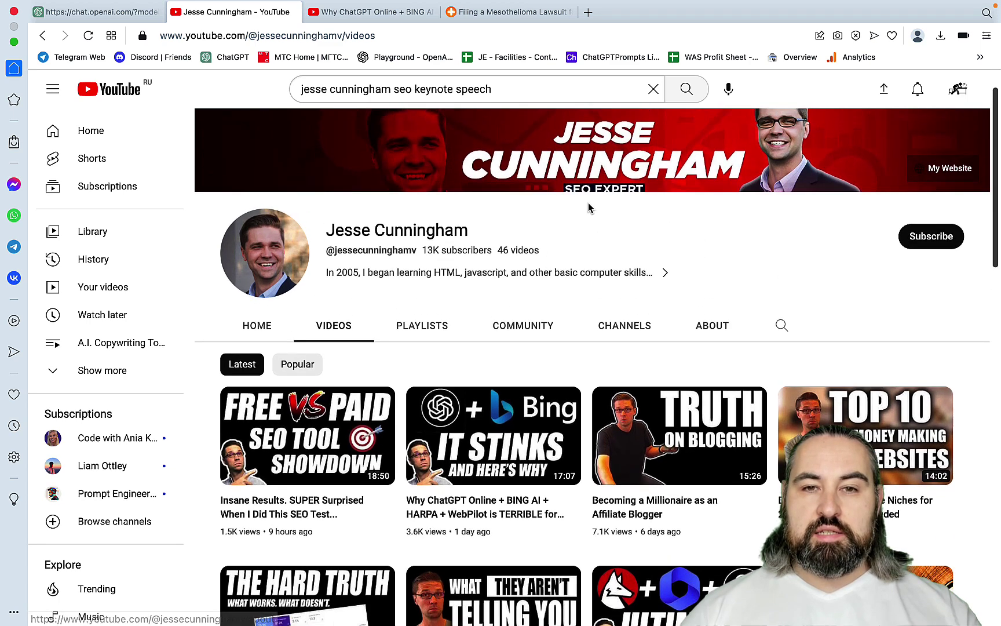
pyautogui.scroll(2, 588, 207)
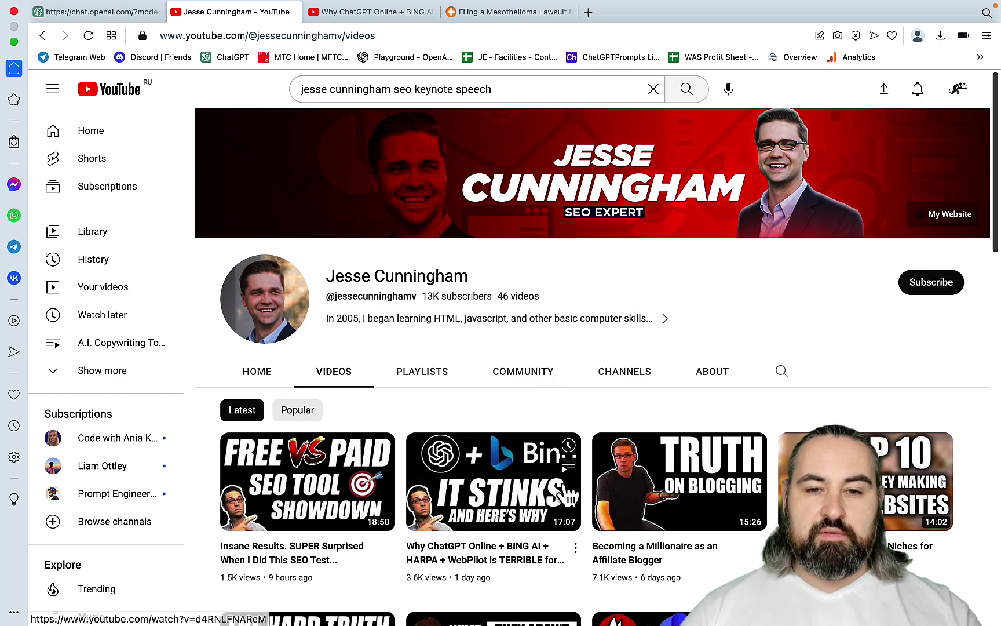
pyautogui.scroll(-1, 571, 473)
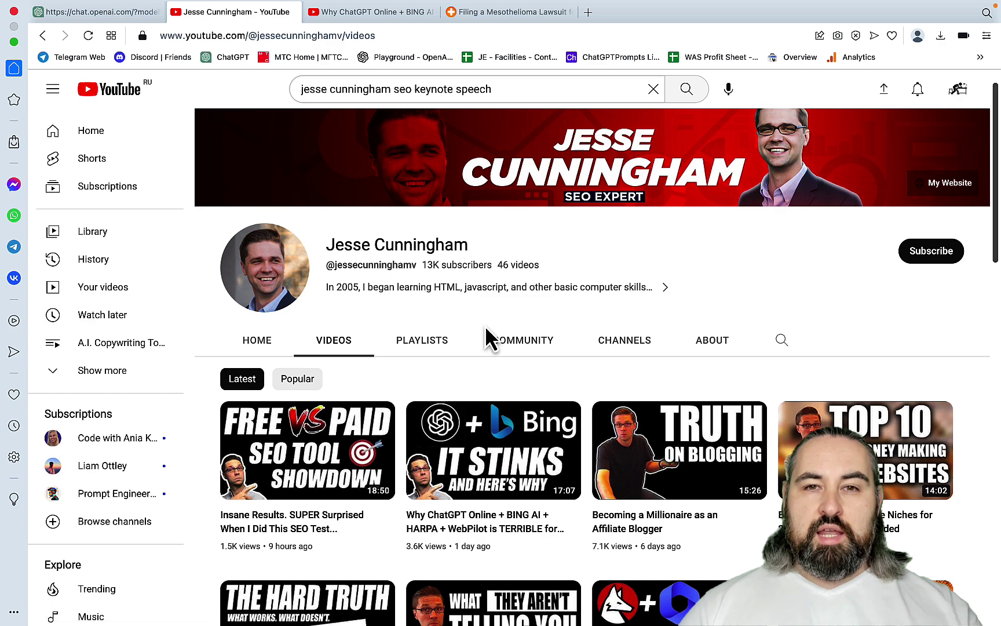
# Bring up the Filing a Mesothelioma Lawsuit article and dismiss its location request
pyautogui.click(519, 15)
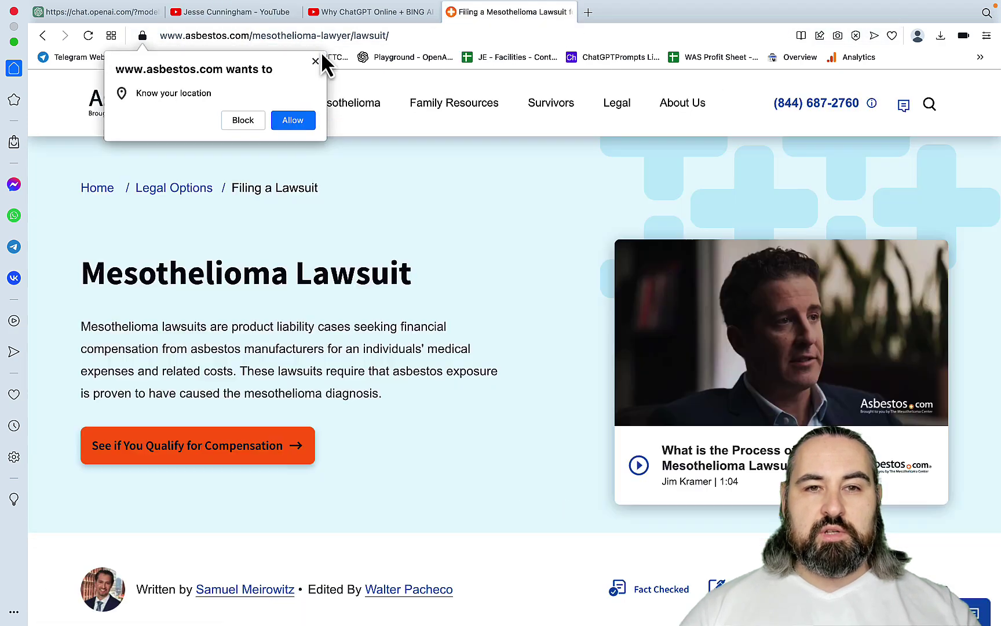
pyautogui.click(315, 61)
pyautogui.moveTo(346, 114)
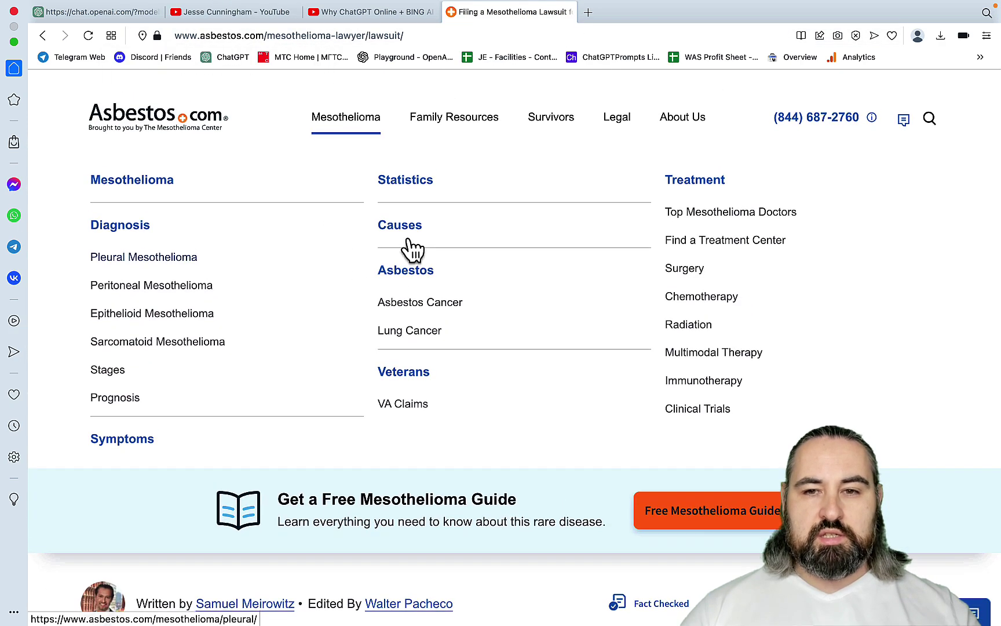
# Skim the lawsuit article, then go back to the ChatGPT and WebPilot SEO video
pyautogui.scroll(-3, 225, 262)
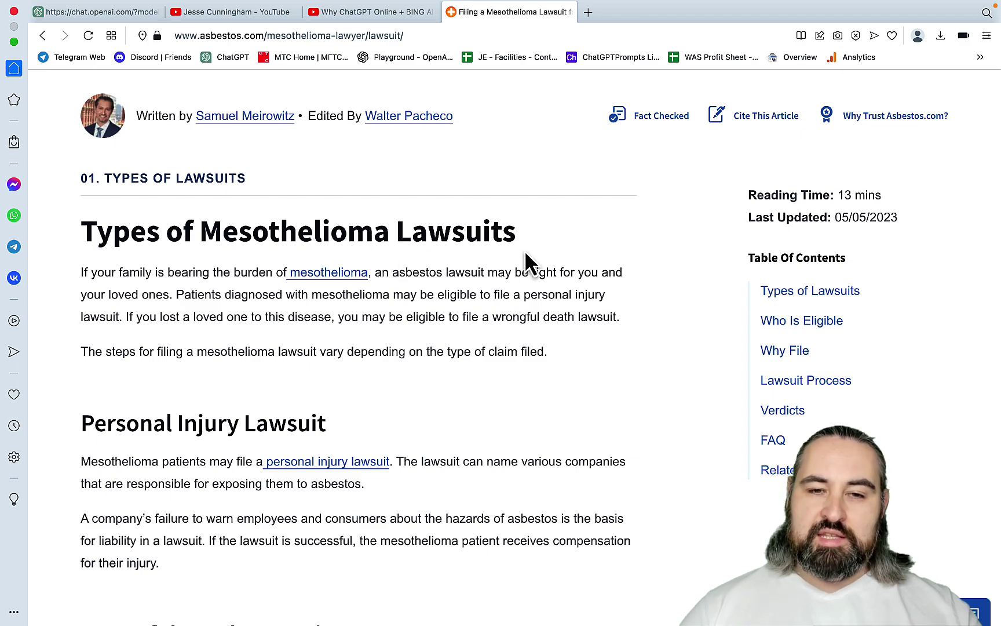
pyautogui.scroll(-20, 526, 254)
pyautogui.scroll(-20, 525, 254)
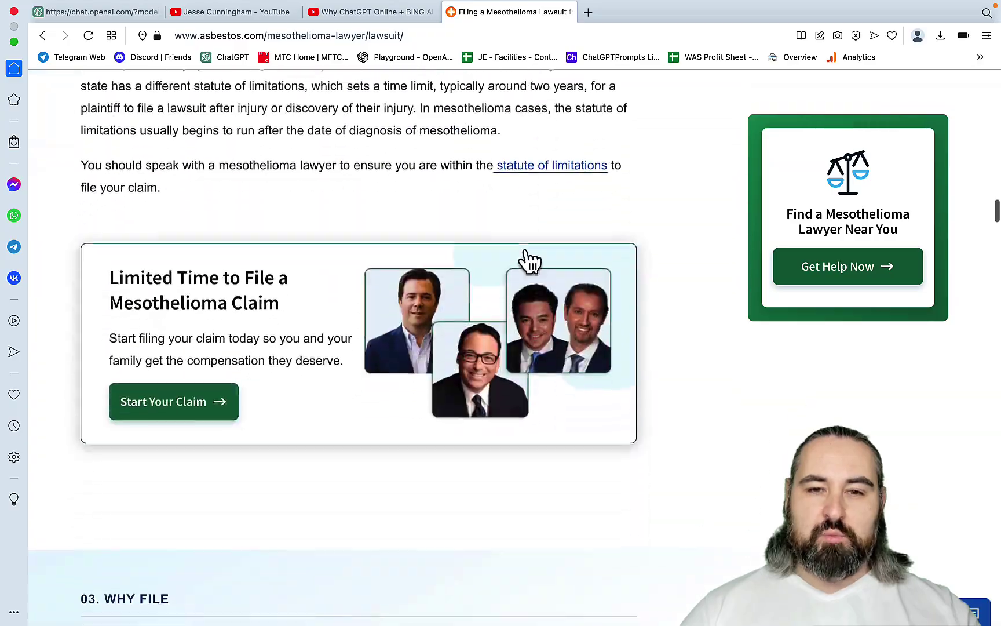
pyautogui.scroll(-20, 529, 264)
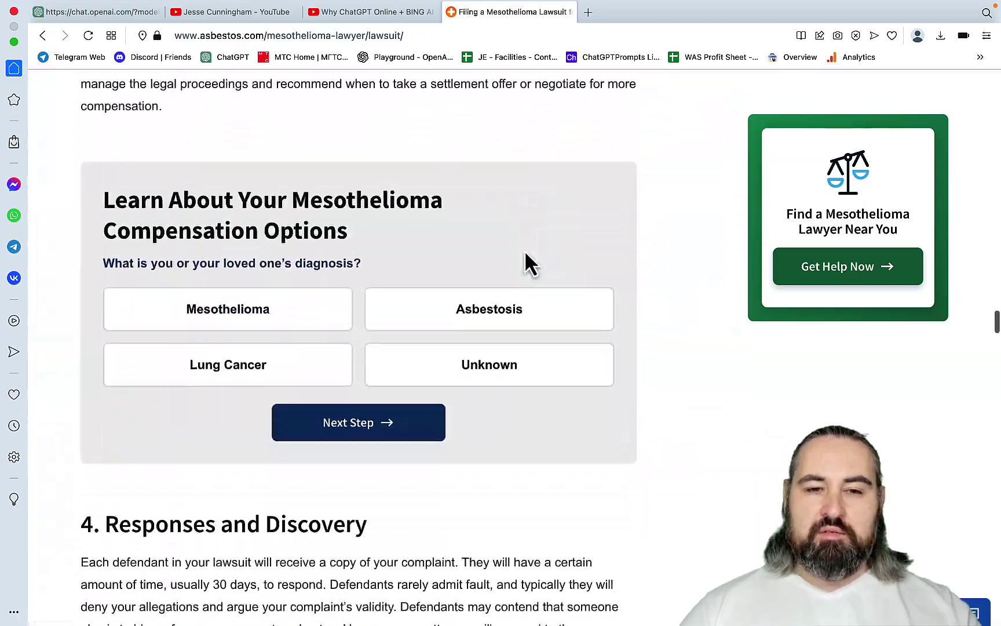
pyautogui.scroll(20, 525, 255)
pyautogui.scroll(10, 525, 250)
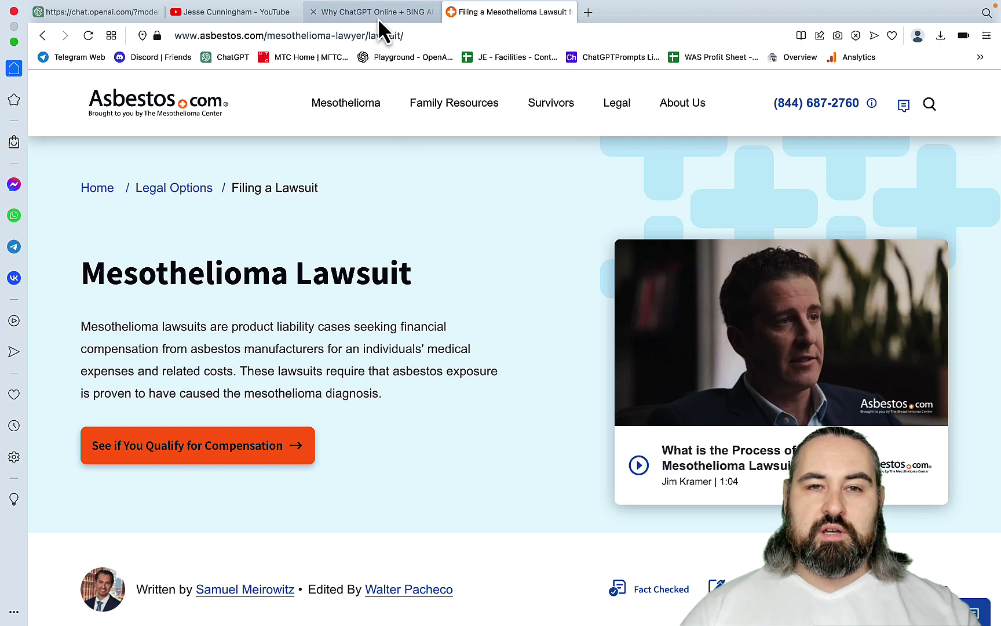
pyautogui.click(378, 12)
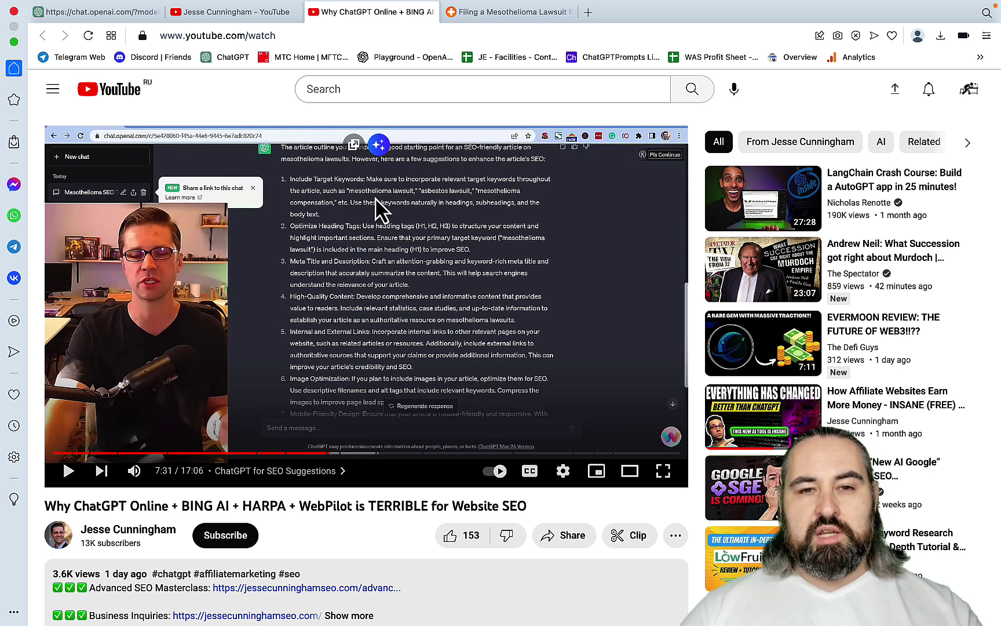
# Compare the video's ChatGPT heading suggestions with the lawsuit article, leaving the video paused at 7:33
pyautogui.click(494, 12)
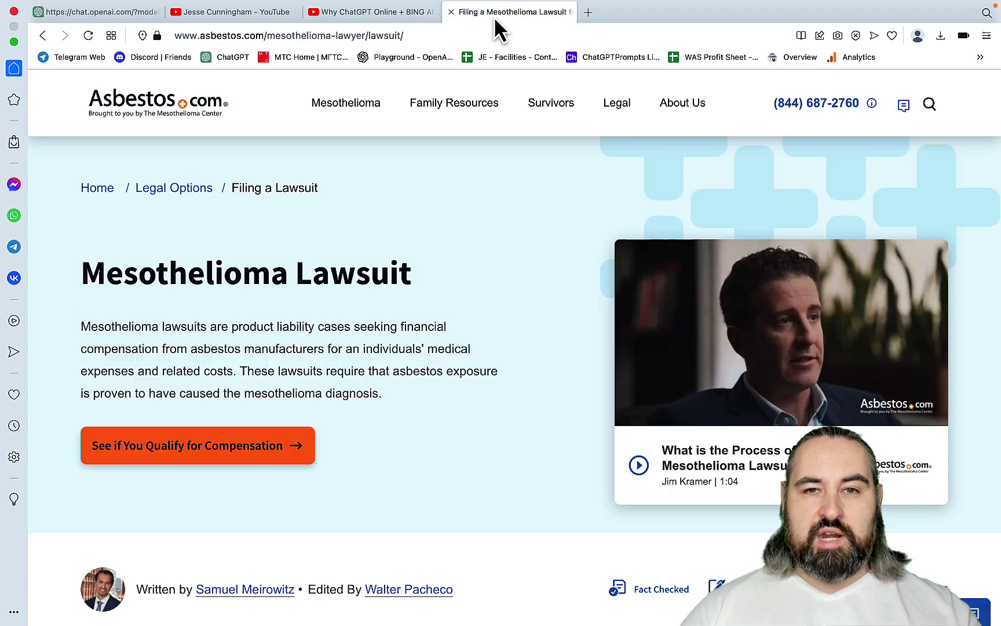
pyautogui.click(386, 13)
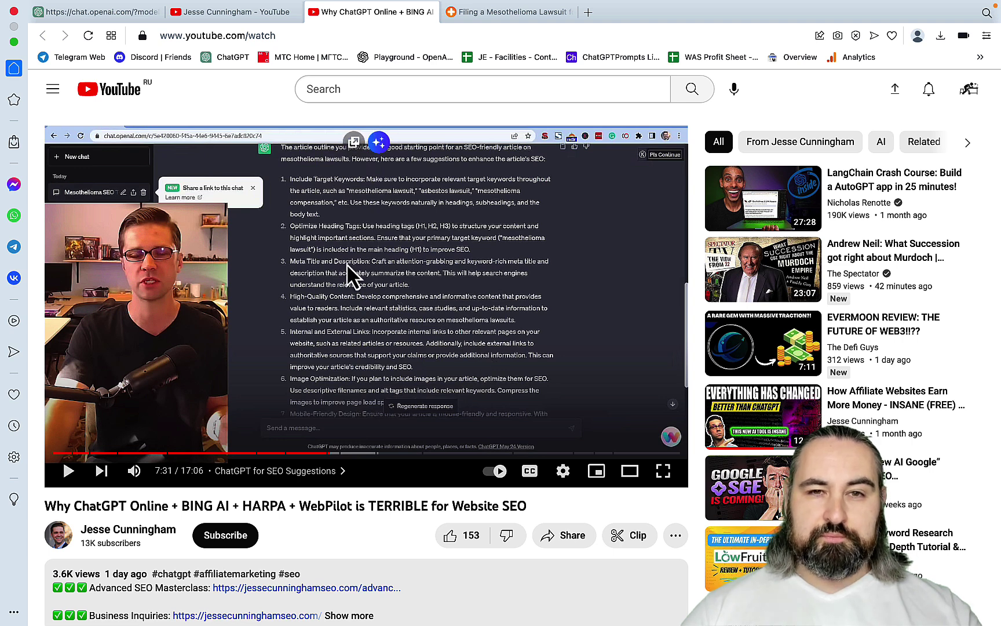
pyautogui.click(508, 17)
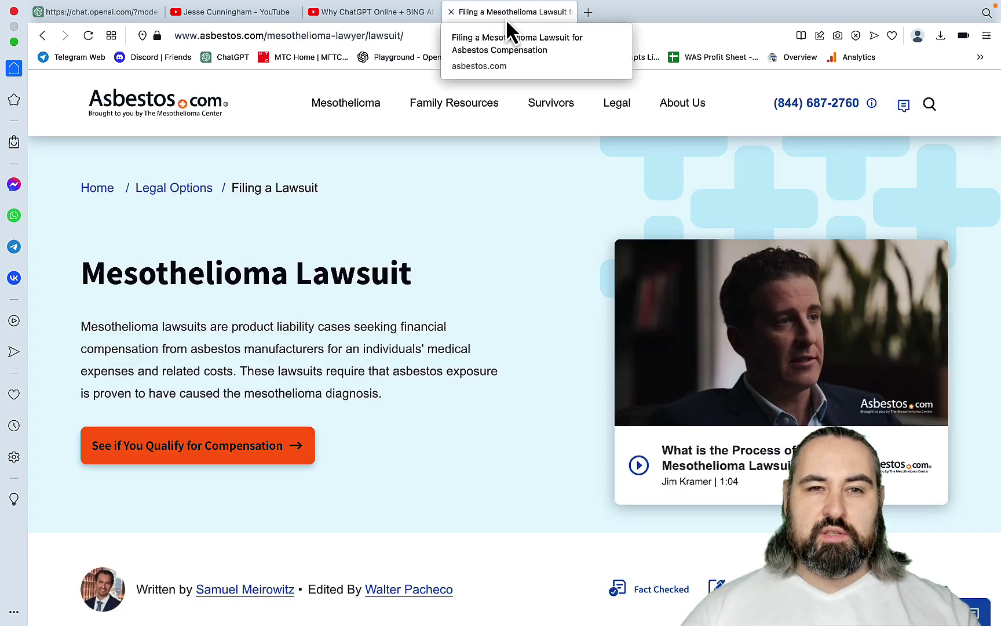
pyautogui.click(389, 18)
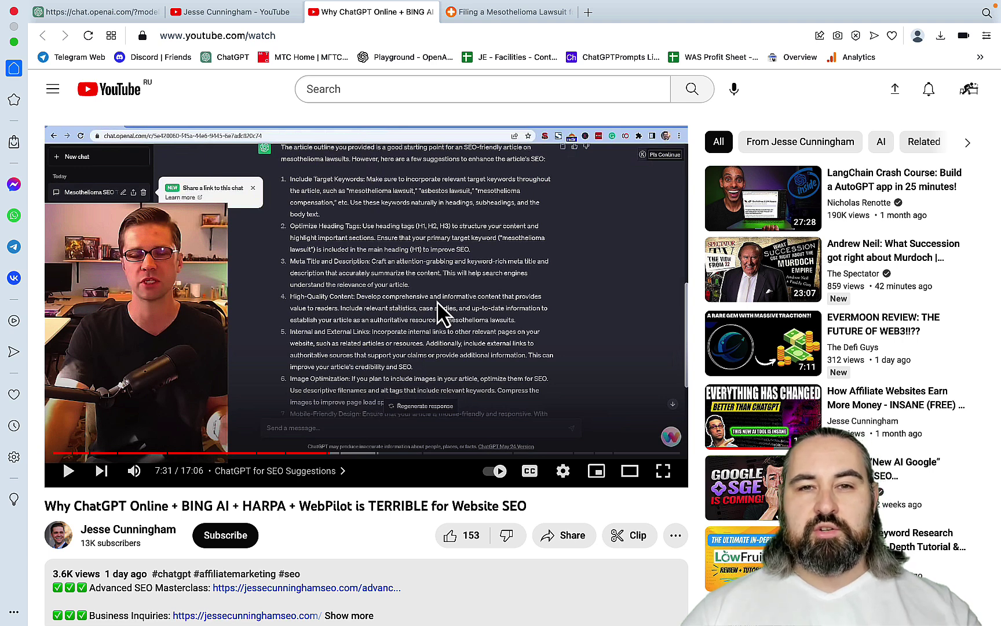
pyautogui.click(406, 304)
pyautogui.click(339, 324)
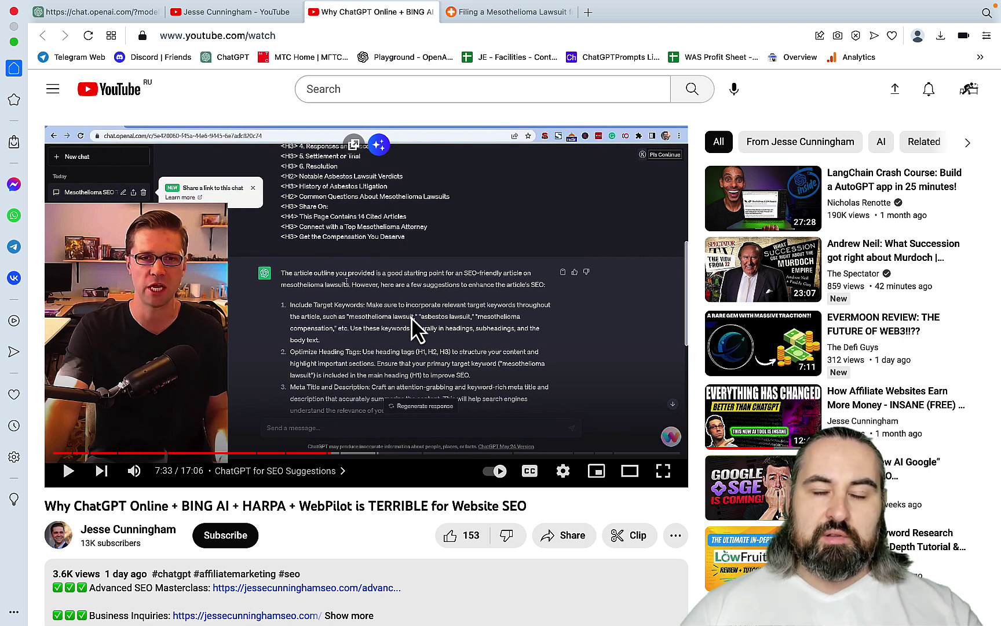
# Switch to the new GPT-4 chat and confirm WebPilot is enabled in the plugin list
pyautogui.press('super+1')
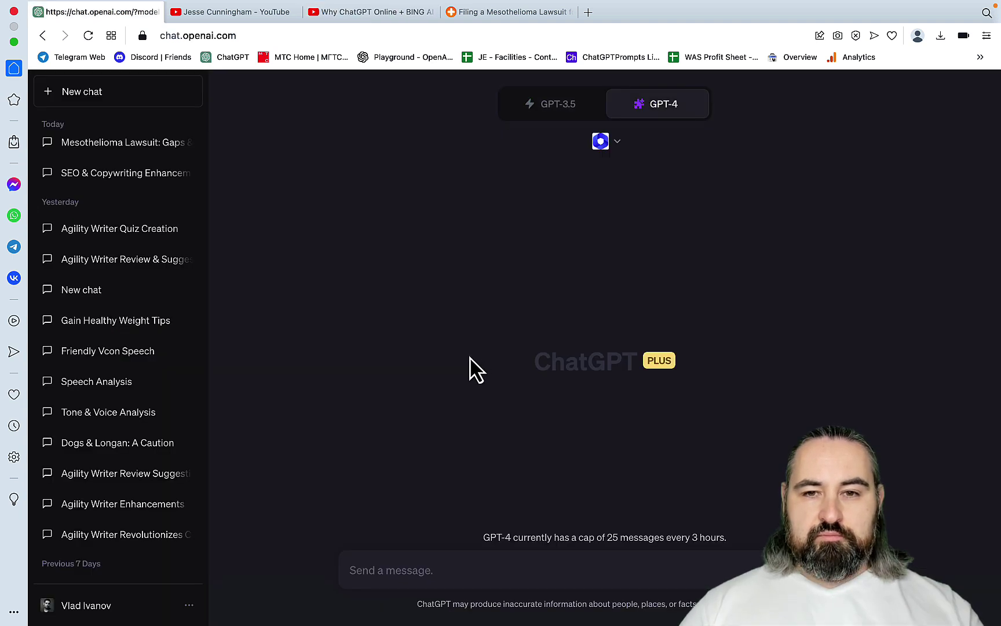
pyautogui.click(616, 144)
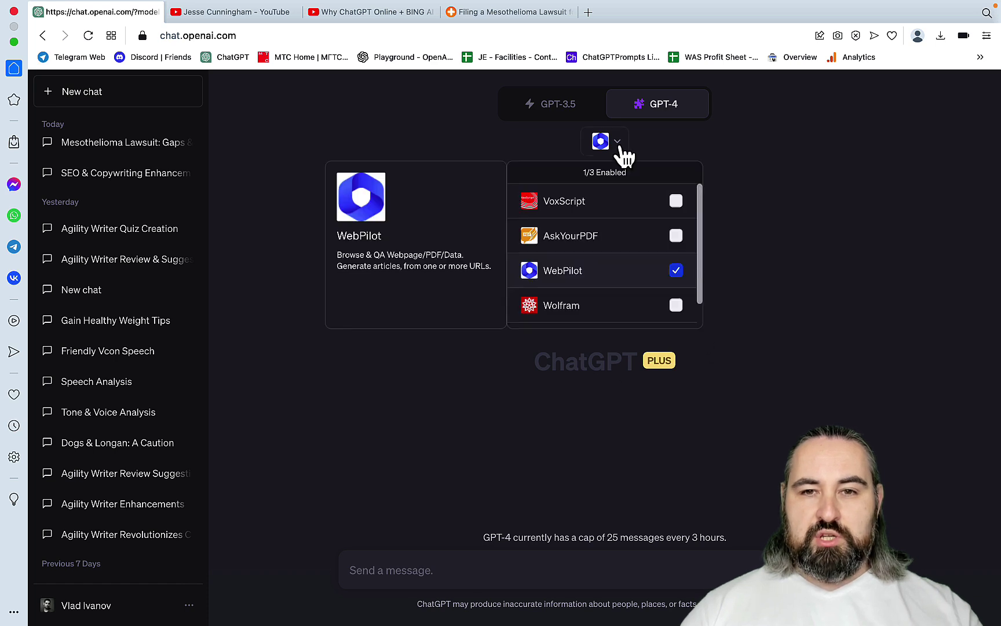
pyautogui.click(782, 347)
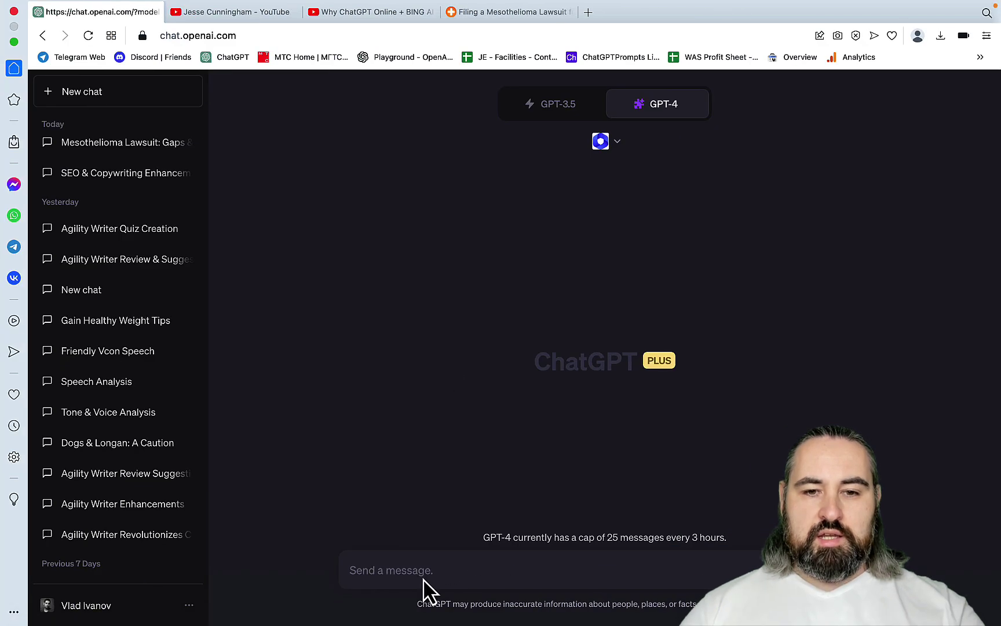
# Paste the SEO prompt for the asbestos.com lawsuit page, inserting 'to' before 'read'
pyautogui.click(402, 569)
pyautogui.write('You are an expert in SEO and copywriting skilled in research and crafting the most comprehensive types of articles that rank on Google. Using WebPilot read https://www.asbestos.com/mesothelioma-lawyer/lawsuit/, determine the search intent, find gaps in content and suggest additional topics to cover within the narrative of the article.')
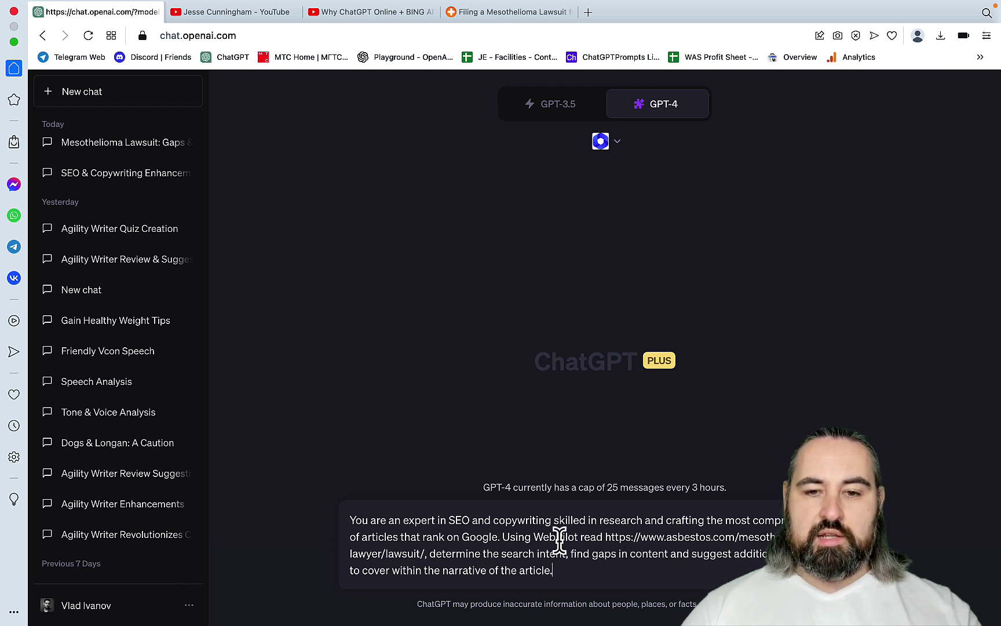
pyautogui.click(581, 538)
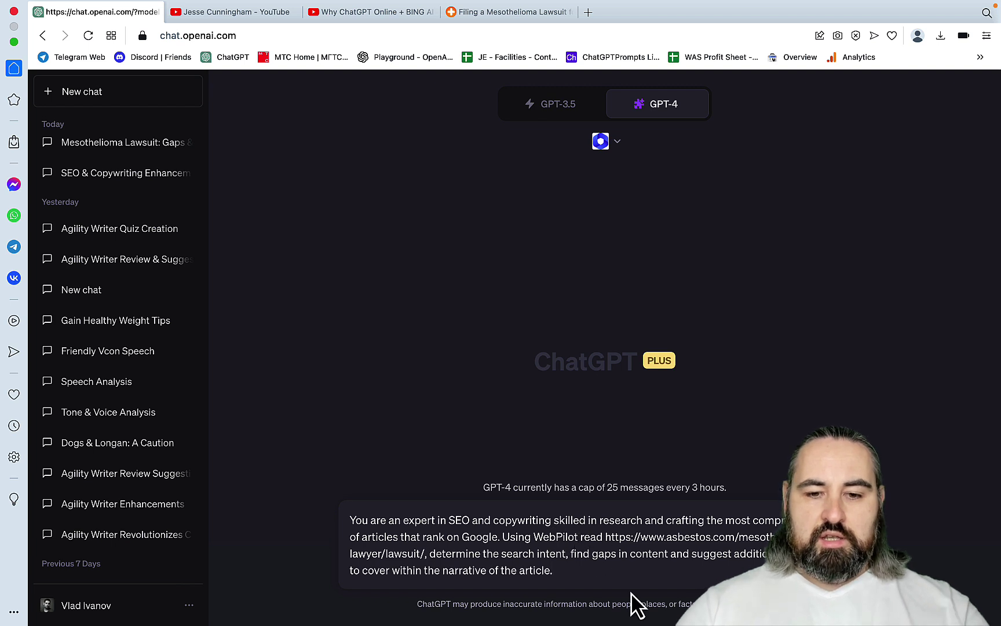
pyautogui.write('to')
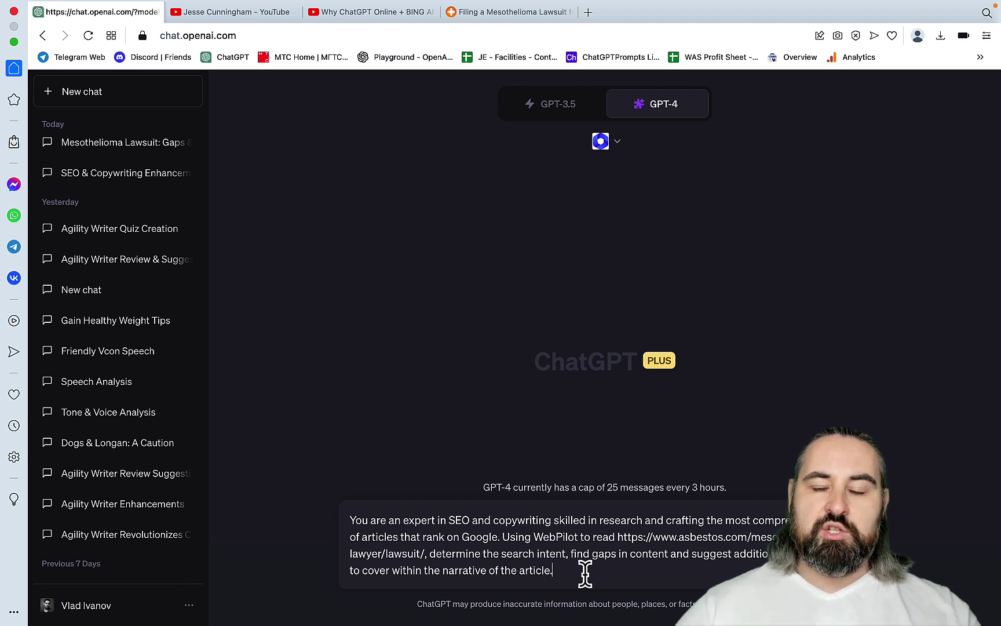
# Send the prompt, expand the WebPilot request details, and select the FAQ Section suggestion
pyautogui.press('Return')
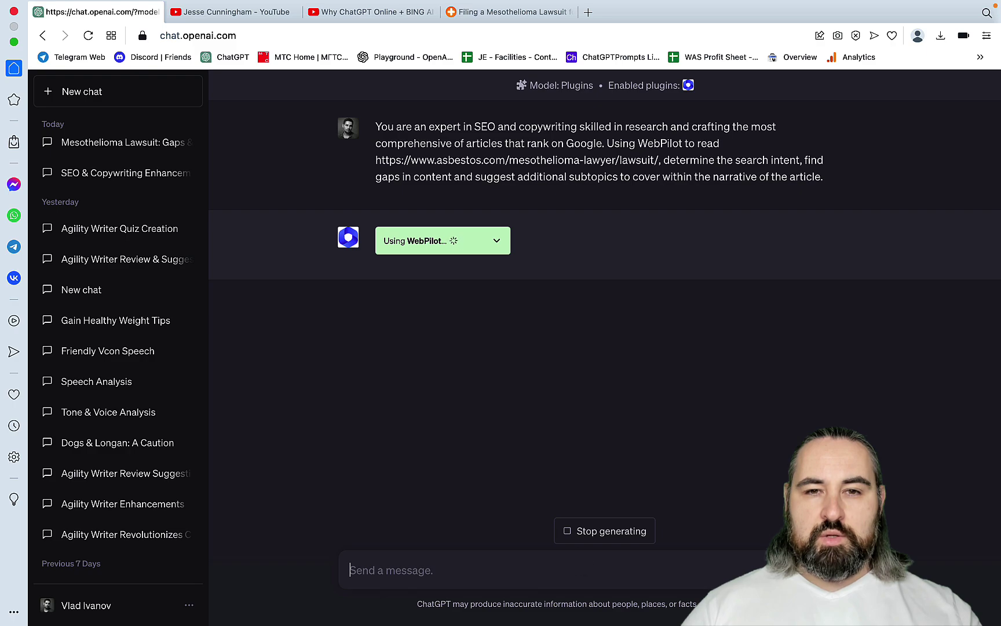
pyautogui.click(497, 242)
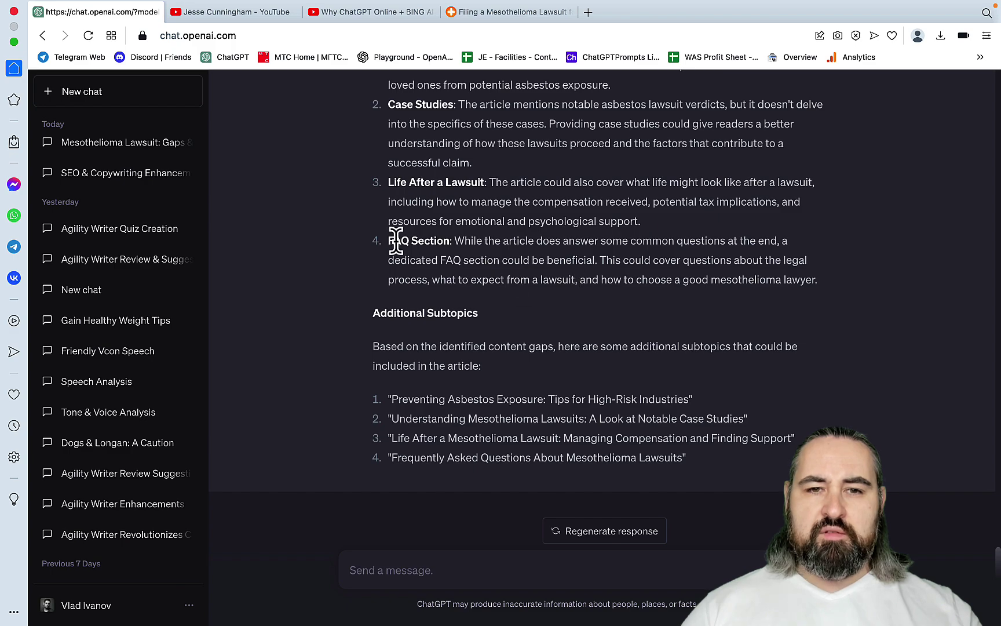
pyautogui.moveTo(396, 238); pyautogui.dragTo(780, 262)
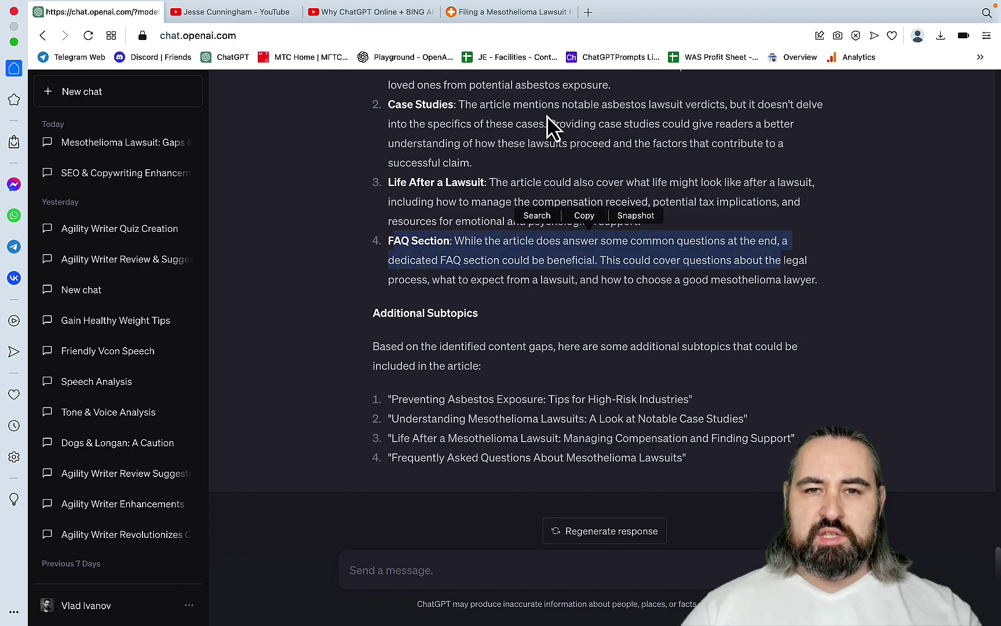
# Scroll the asbestos.com article down to its FAQ and Related Pages, then return to ChatGPT
pyautogui.click(504, 12)
pyautogui.scroll(-15, 474, 400)
pyautogui.scroll(-20, 475, 399)
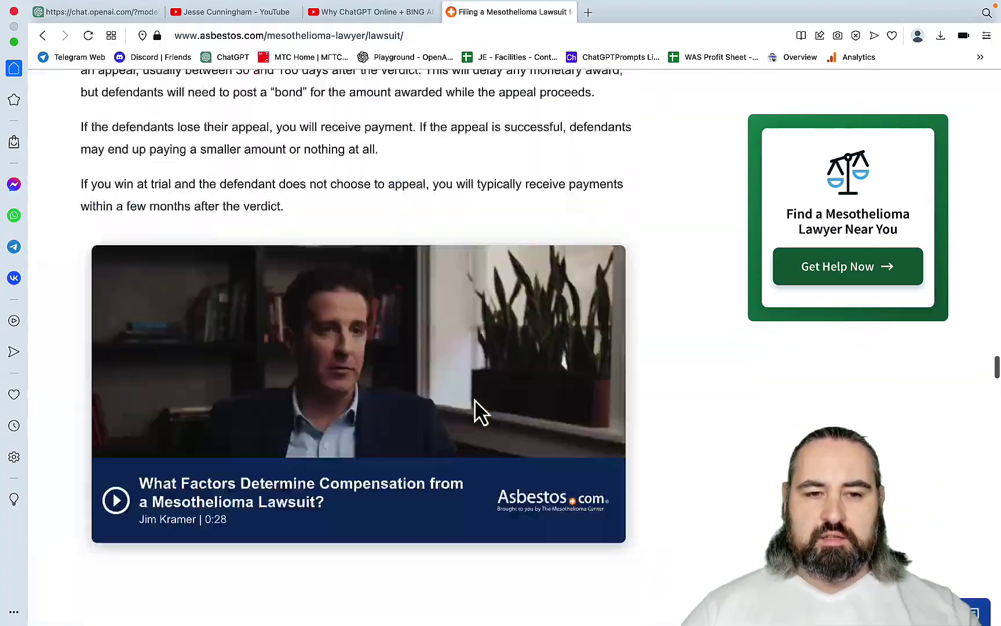
pyautogui.scroll(-20, 475, 401)
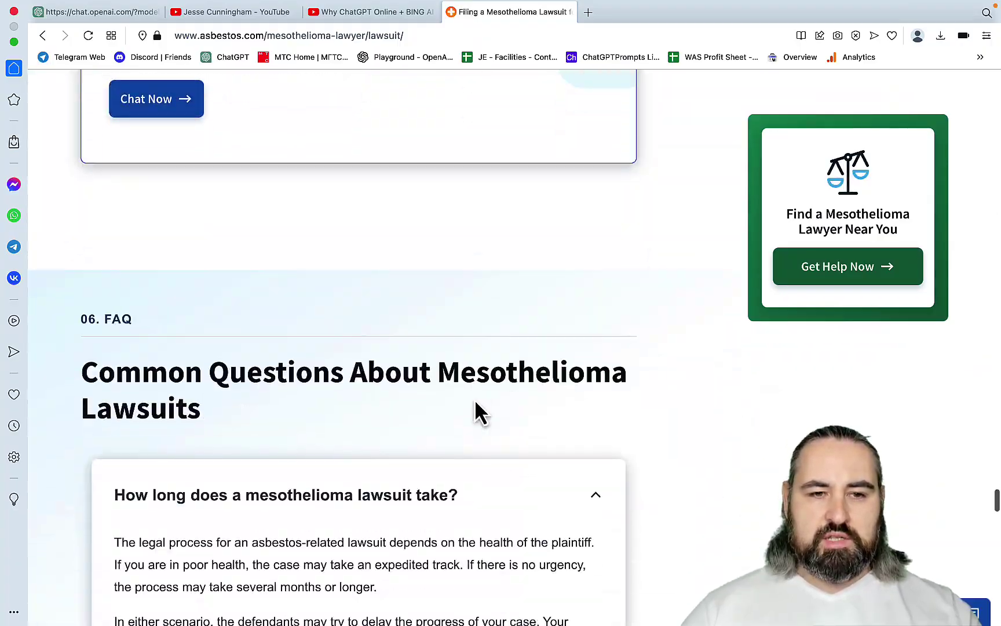
pyautogui.scroll(-12, 427, 325)
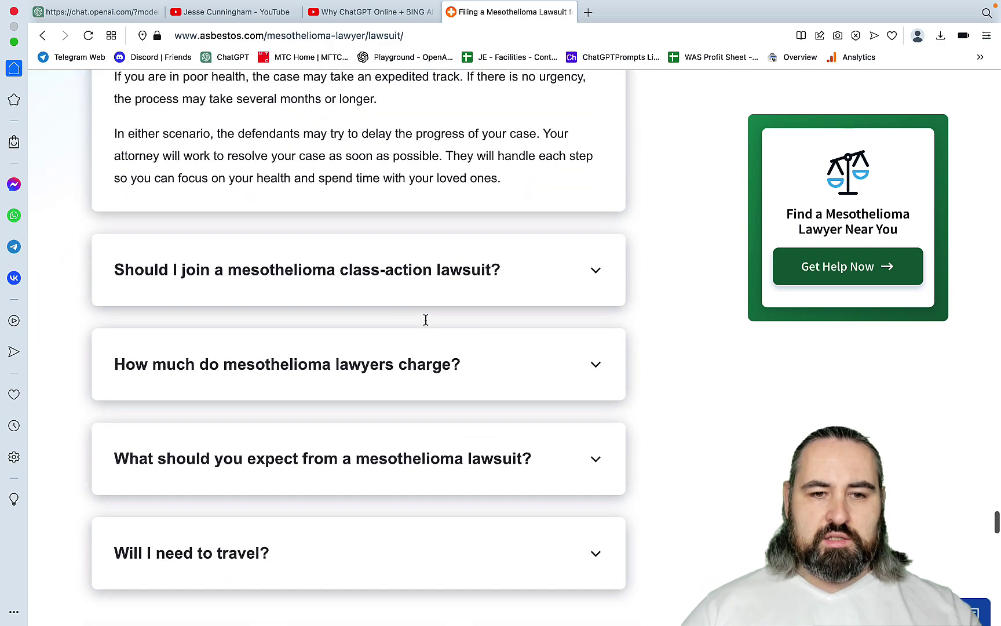
pyautogui.scroll(-8, 426, 325)
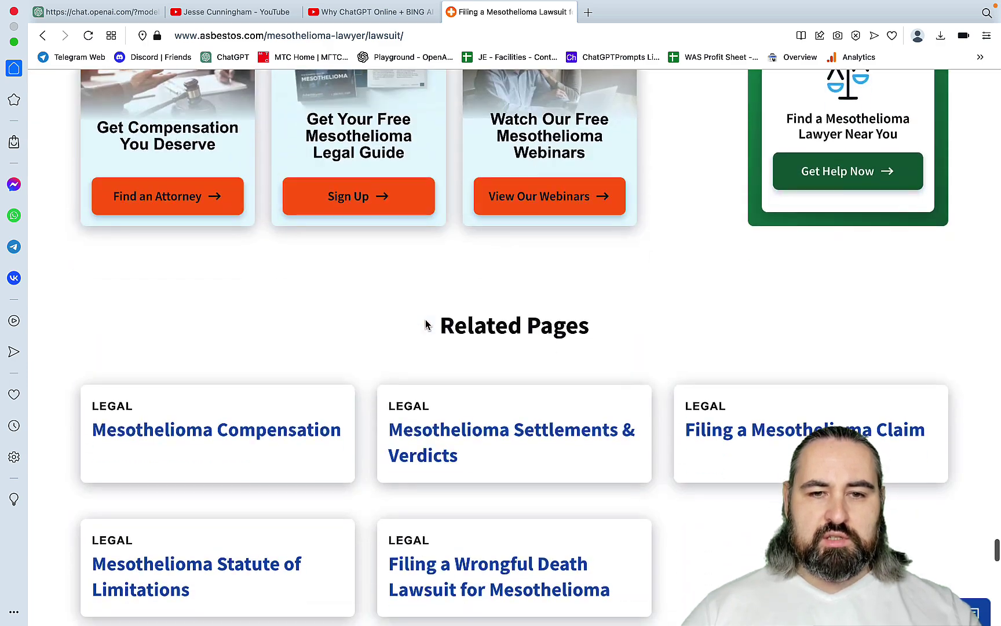
pyautogui.scroll(10, 426, 324)
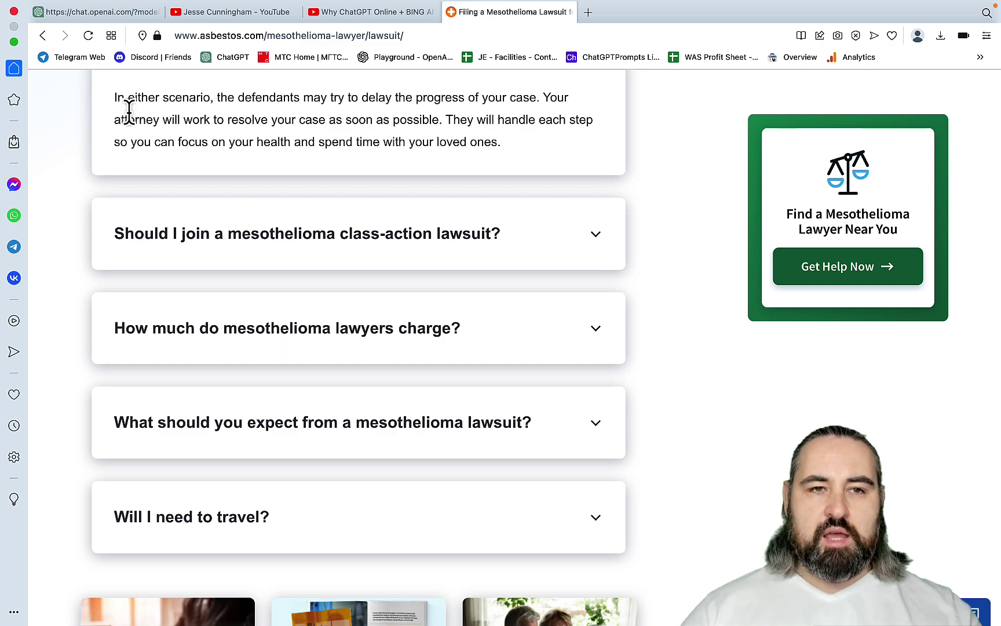
pyautogui.click(105, 13)
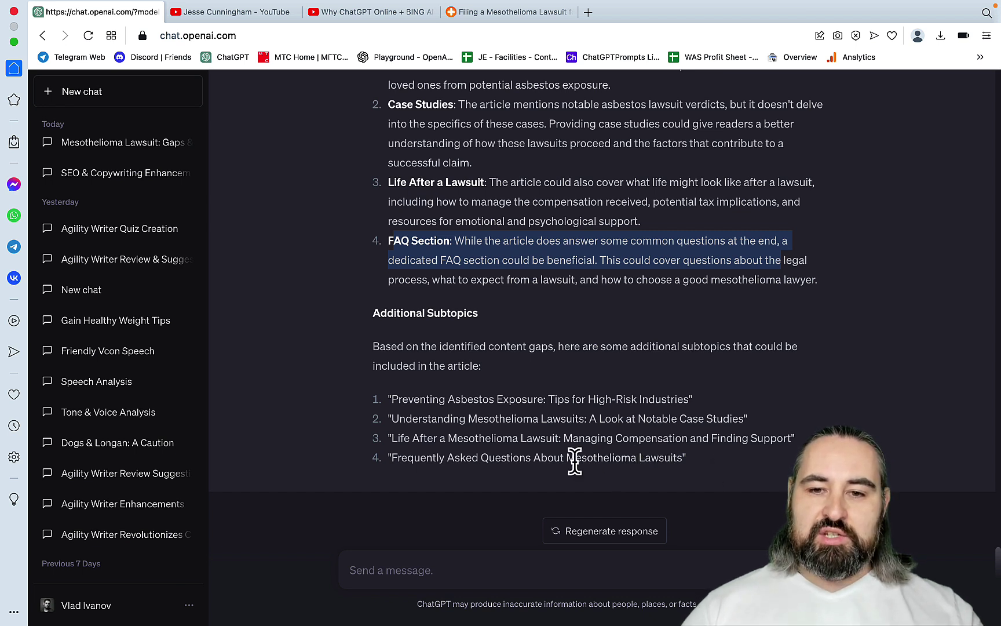
pyautogui.moveTo(688, 457); pyautogui.dragTo(377, 460)
pyautogui.click(709, 443)
pyautogui.moveTo(795, 439); pyautogui.dragTo(383, 400)
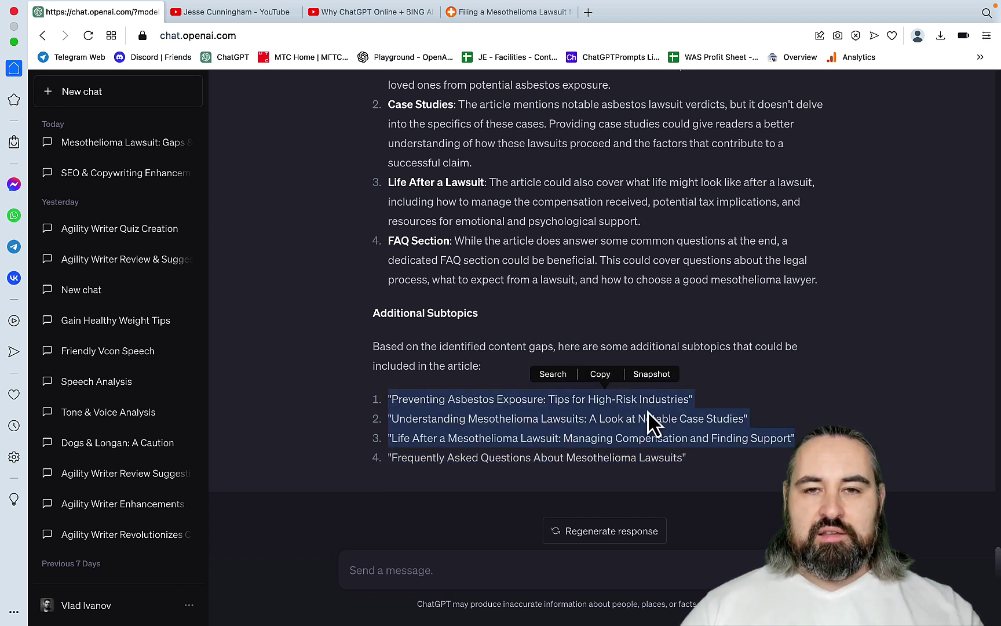